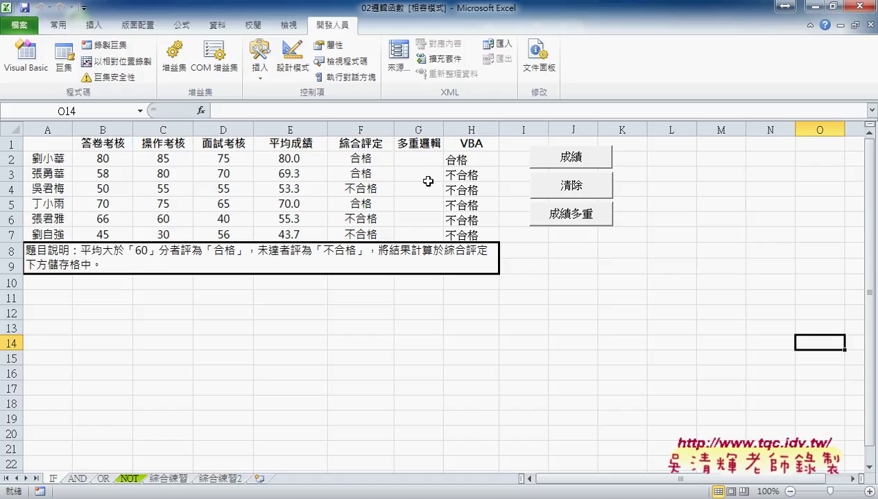
# Select G2:G7 and run the 成績多重 macro to fill the grades A, C, D, B, D, D.
pyautogui.moveTo(404, 161); pyautogui.dragTo(415, 240)
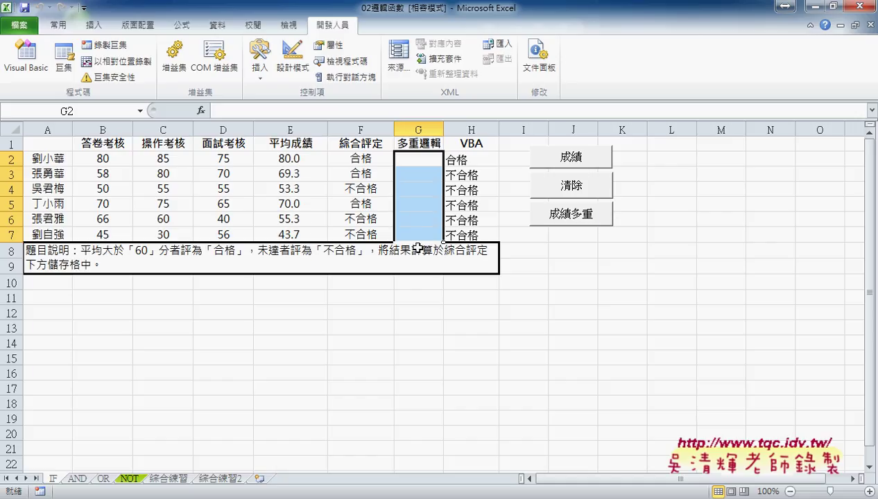
pyautogui.click(569, 217)
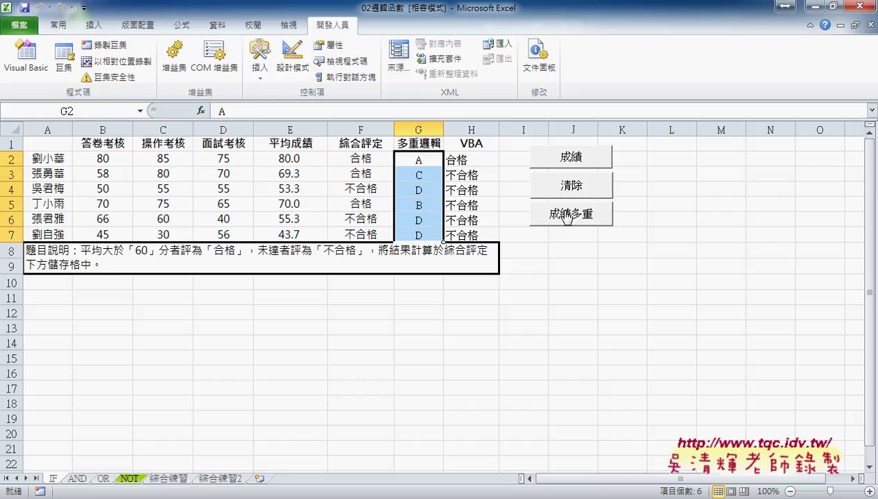
# Open the VBA editor, then move and enlarge it to show more of Module1.
pyautogui.click(40, 68)
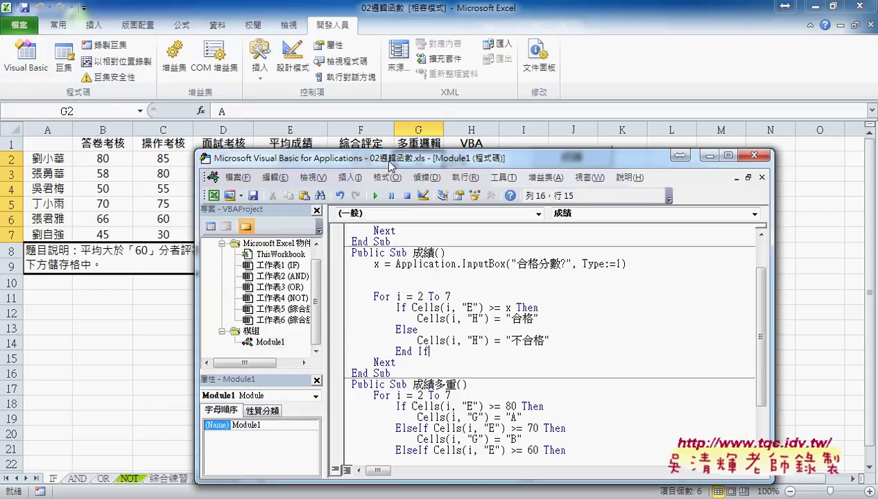
pyautogui.moveTo(390, 161); pyautogui.dragTo(372, 68)
pyautogui.moveTo(471, 389); pyautogui.dragTo(467, 450)
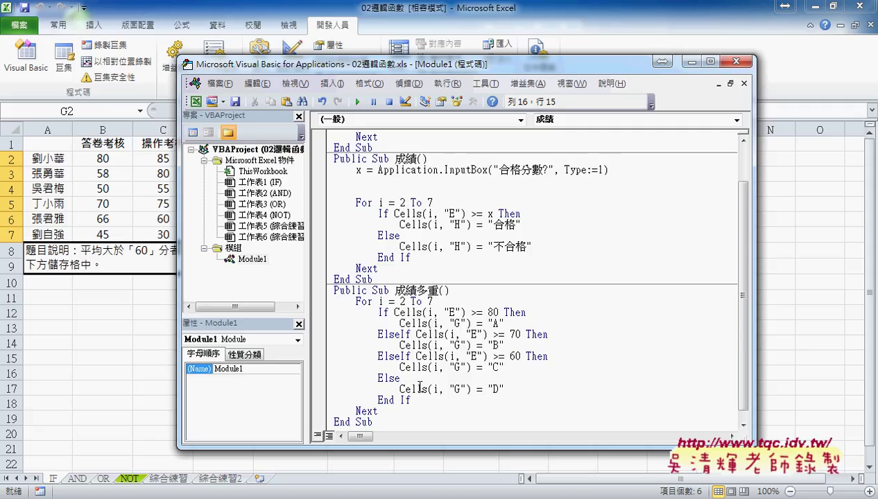
# Delete the old 成績多重 procedure and select the whole 成績 procedure.
pyautogui.moveTo(392, 420); pyautogui.dragTo(306, 292)
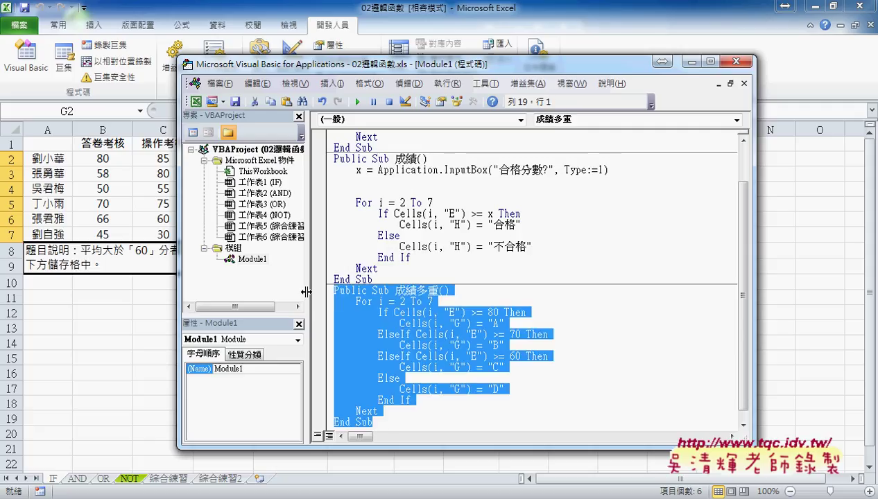
pyautogui.press('Delete')
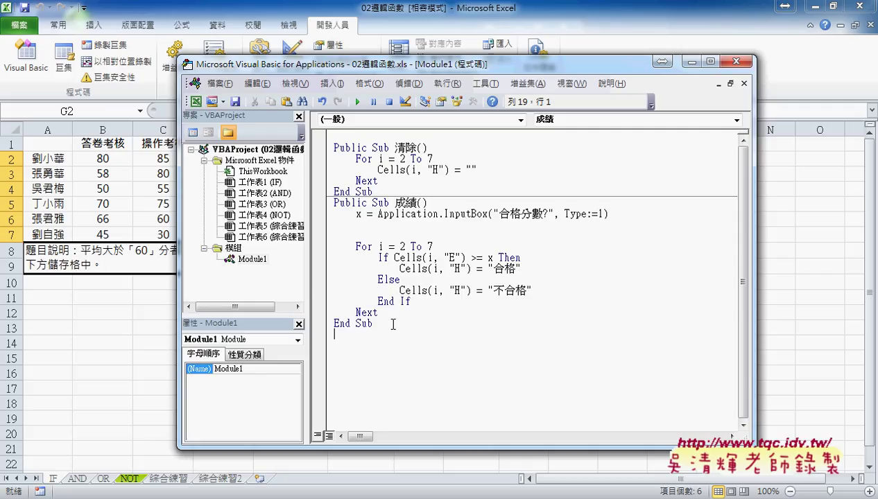
pyautogui.moveTo(378, 323); pyautogui.dragTo(320, 203)
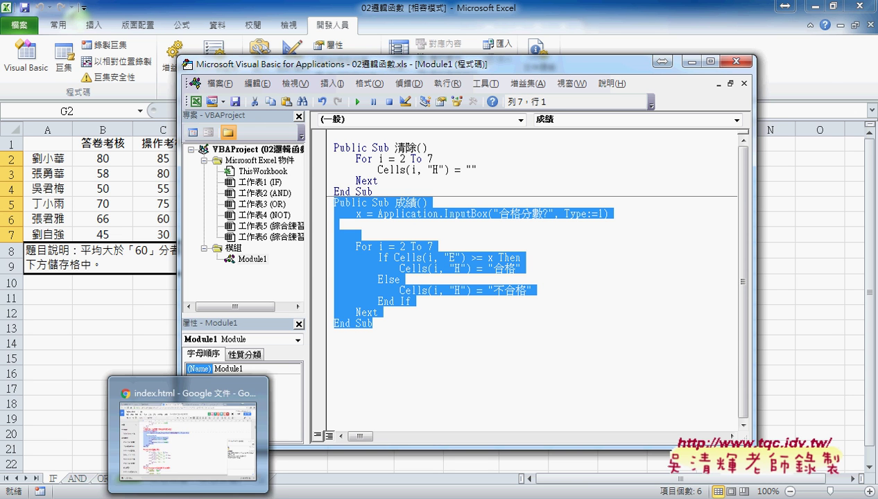
pyautogui.click(196, 449)
pyautogui.scroll(4, 364, 236)
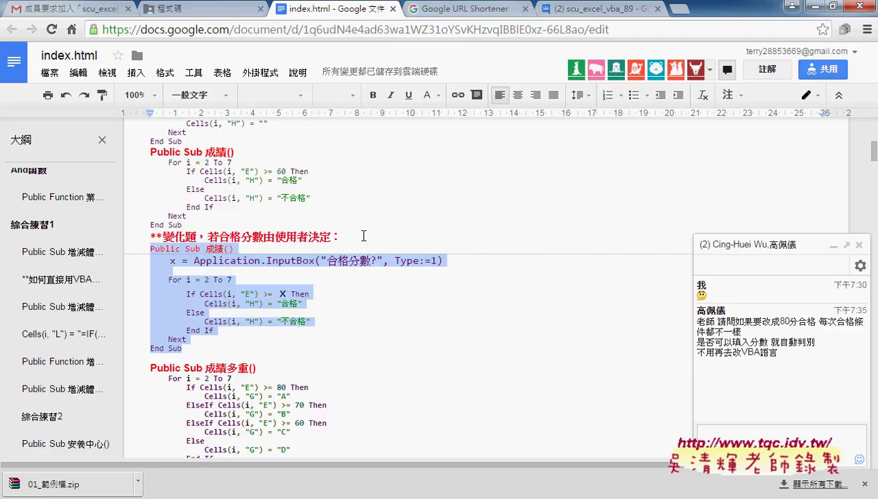
pyautogui.moveTo(151, 218)
pyautogui.mouseDown()
pyautogui.moveTo(194, 267)
pyautogui.moveTo(197, 292)
pyautogui.mouseUp()
pyautogui.hotkey('ctrl', 'c')
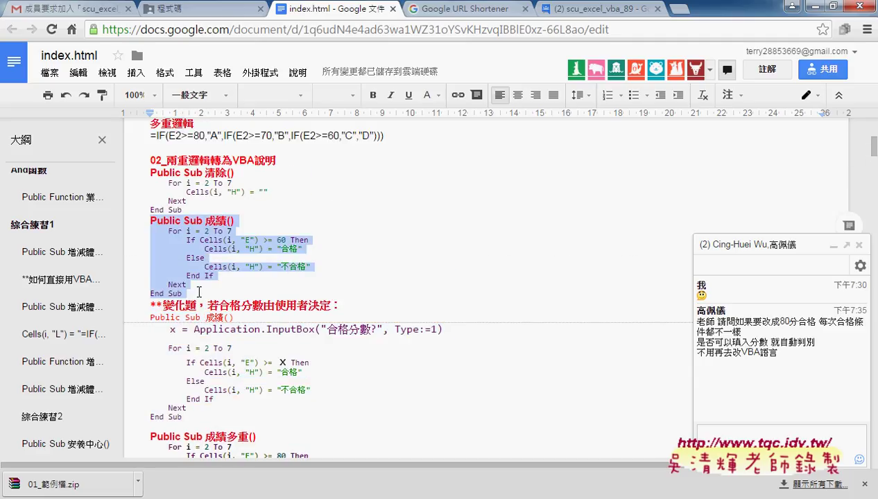
pyautogui.click(808, 7)
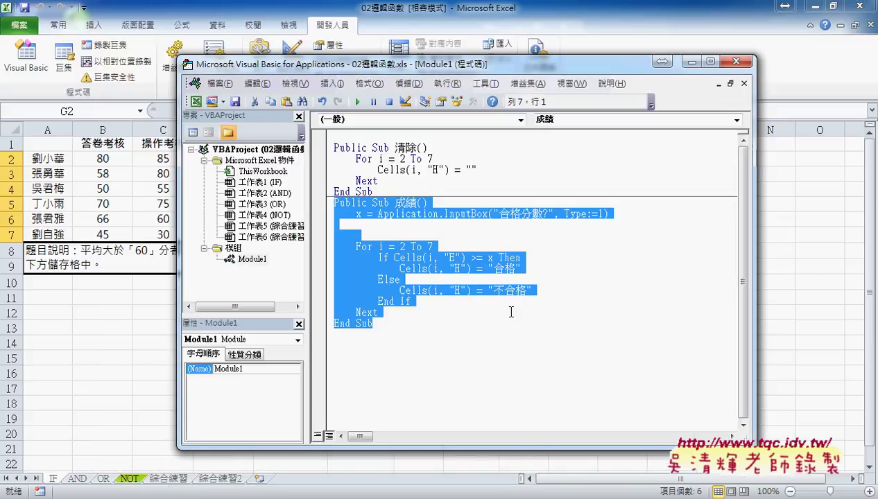
# Paste the 成績 Sub below the last End Sub and rename the copy 成績多重.
pyautogui.click(337, 341)
pyautogui.hotkey('ctrl', 'v')
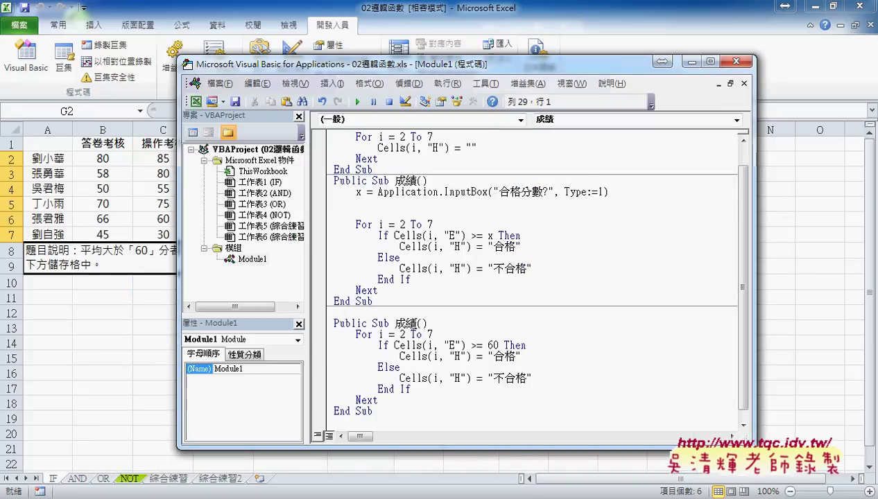
pyautogui.doubleClick(405, 323)
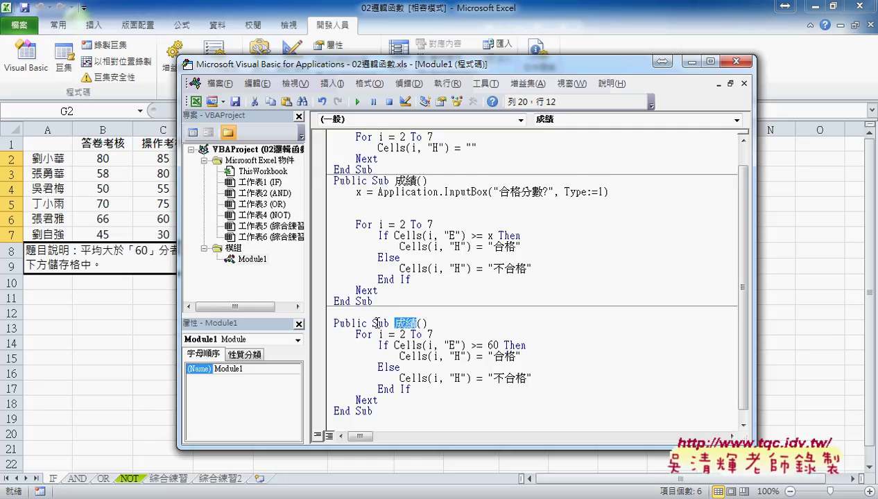
pyautogui.click(416, 323)
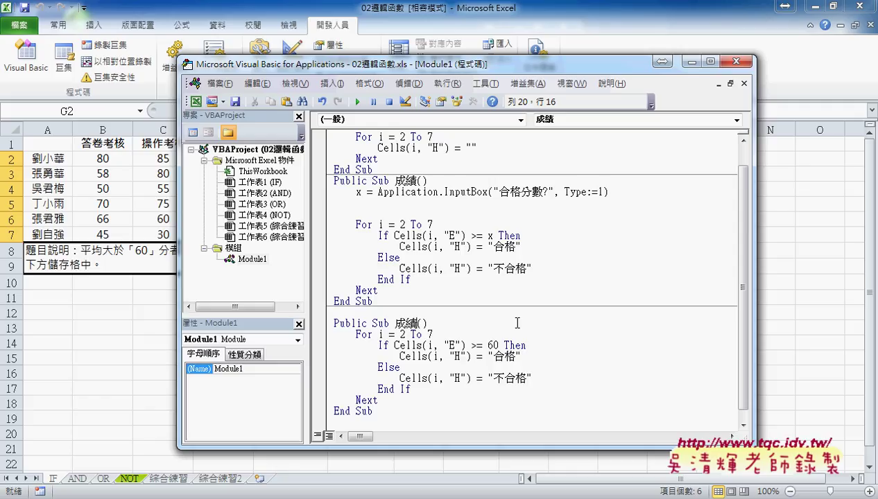
pyautogui.write('多')
pyautogui.write('重')
pyautogui.click(386, 181)
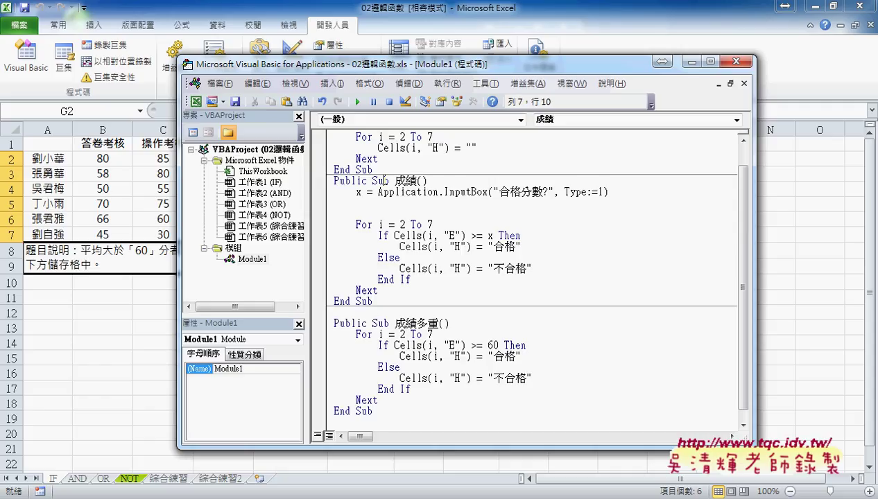
pyautogui.click(380, 322)
pyautogui.click(380, 181)
pyautogui.click(382, 321)
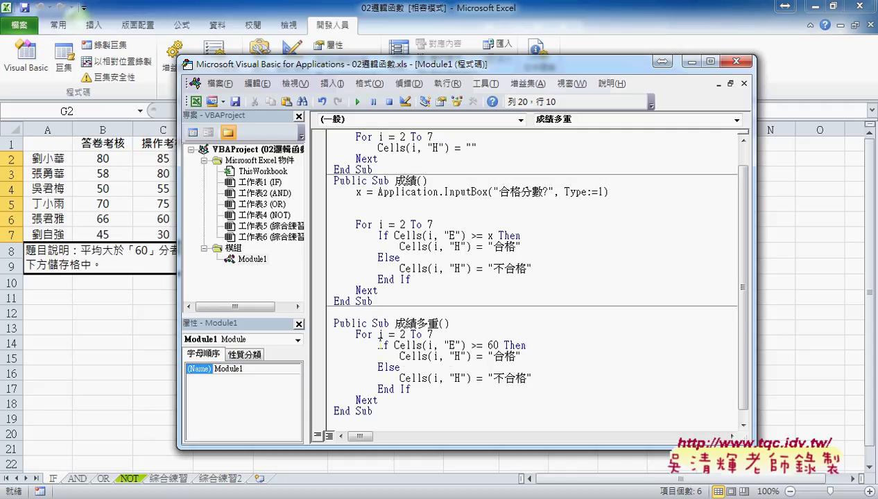
# Change the 成績多重 If threshold from 60 to 80.
pyautogui.moveTo(378, 345); pyautogui.dragTo(494, 347)
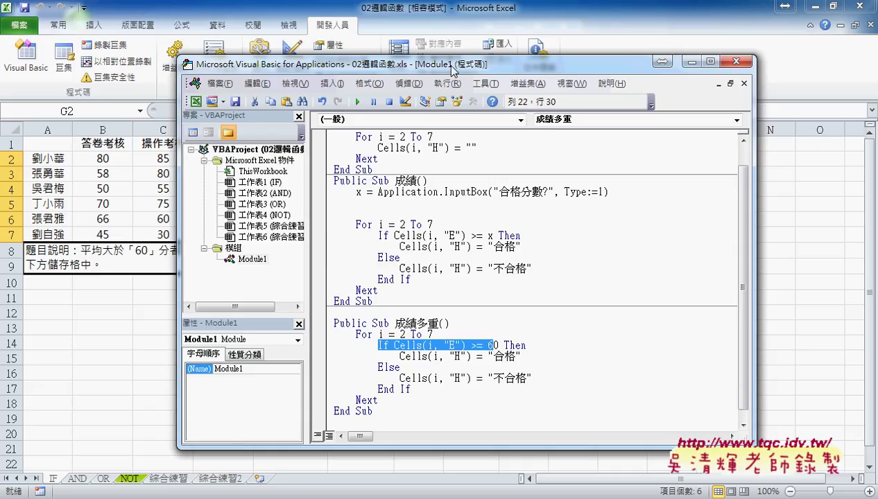
pyautogui.moveTo(453, 70); pyautogui.dragTo(476, 190)
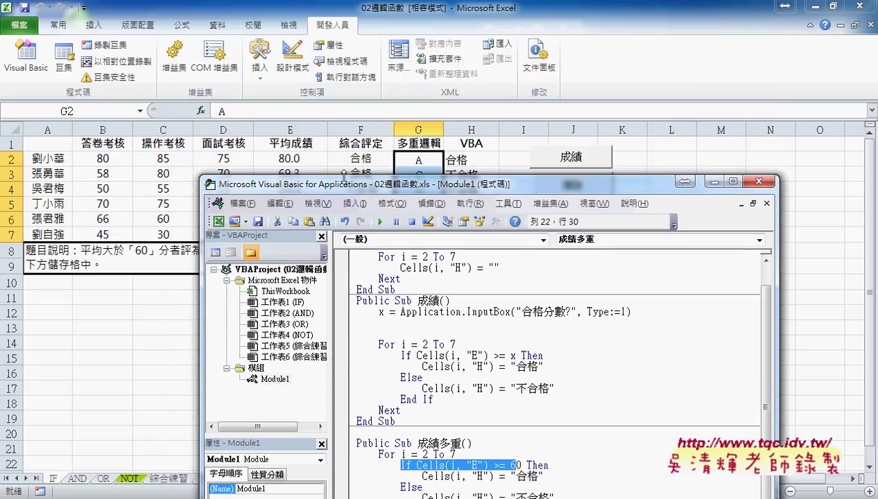
pyautogui.scroll(-1, 496, 347)
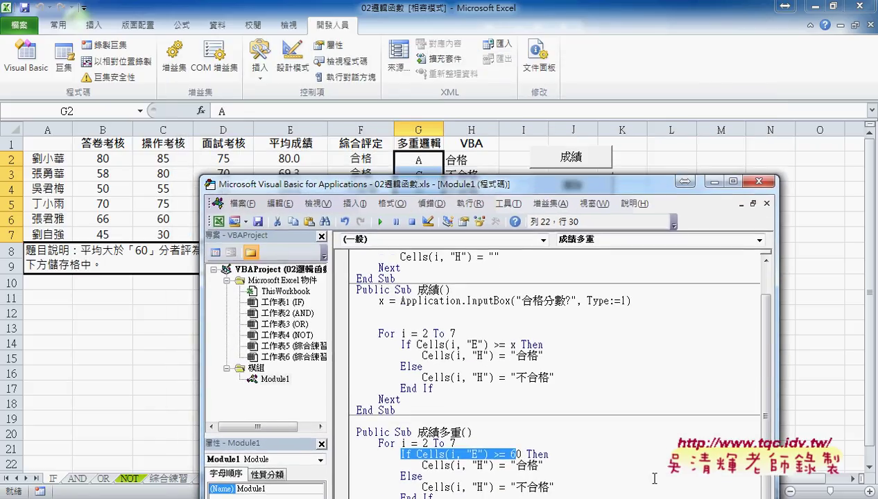
pyautogui.click(395, 496)
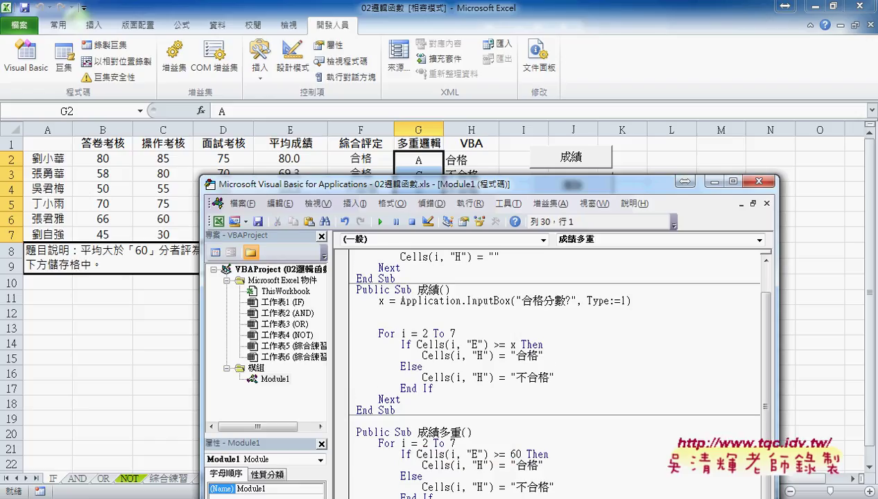
pyautogui.scroll(-3, 758, 406)
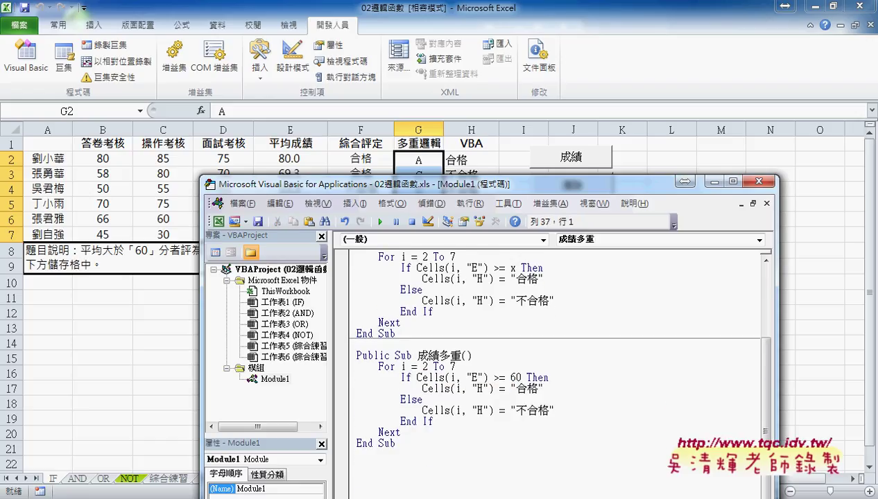
pyautogui.moveTo(515, 378); pyautogui.dragTo(511, 378)
pyautogui.write('8')
# Make the branches write "A" instead of 合格 and "D" instead of 不合格.
pyautogui.moveTo(514, 388); pyautogui.dragTo(542, 388)
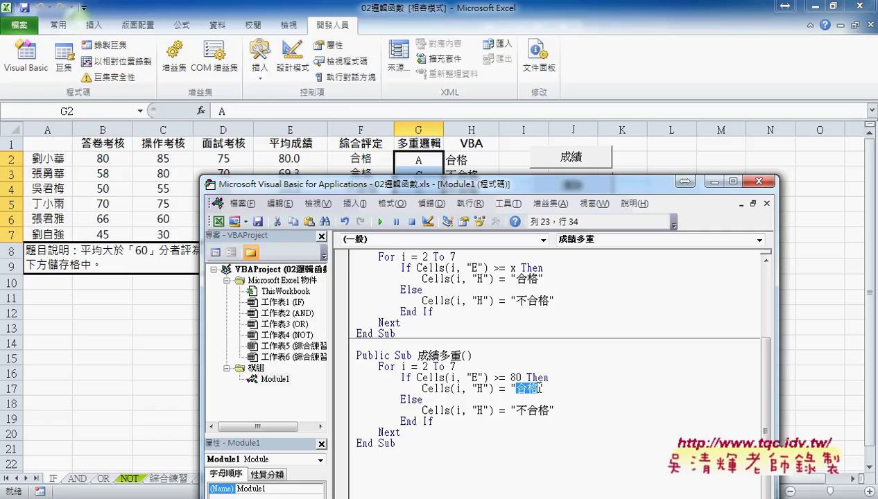
pyautogui.write('A')
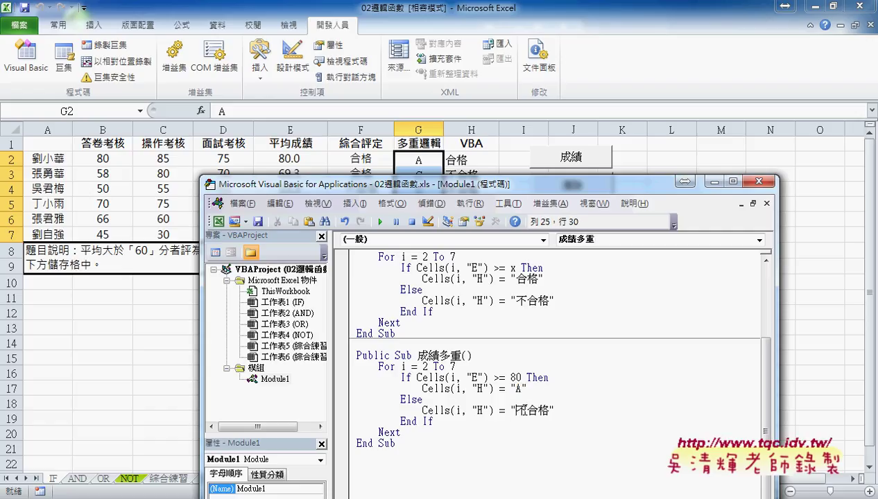
pyautogui.moveTo(517, 410); pyautogui.dragTo(548, 411)
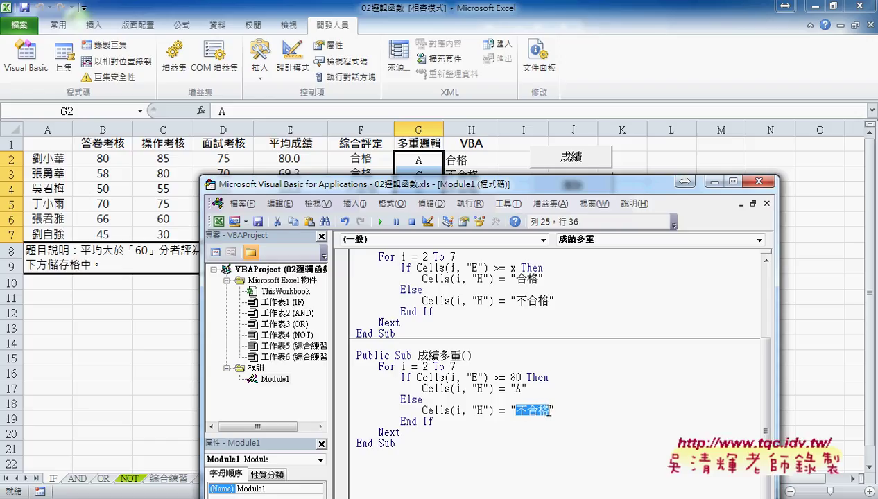
pyautogui.write('D')
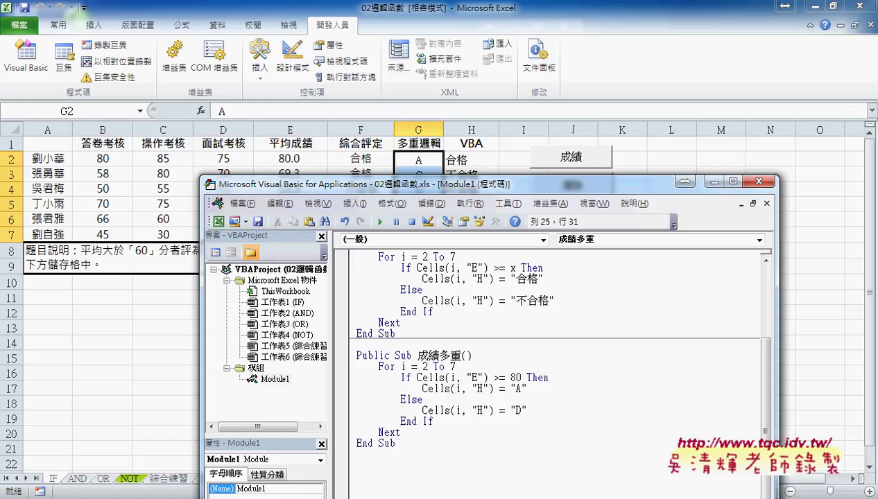
pyautogui.click(530, 387)
pyautogui.moveTo(345, 378); pyautogui.dragTo(348, 393)
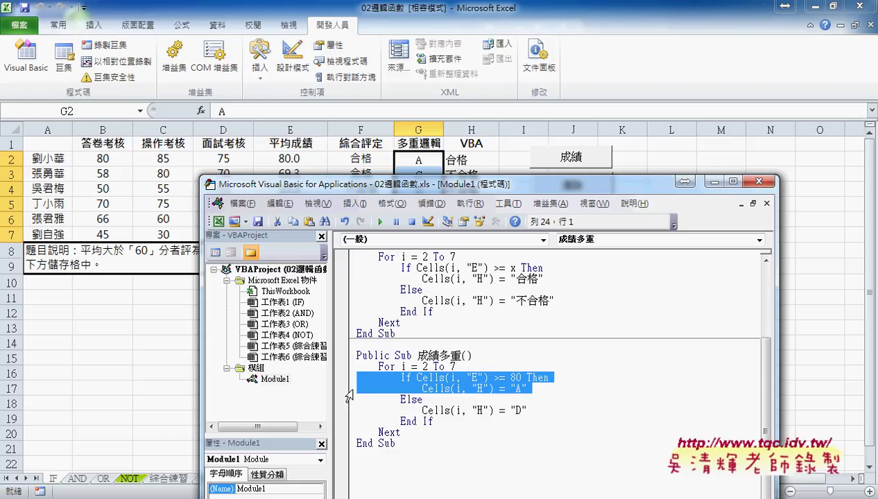
# Paste the 80/A lines as a second branch giving "B" for 70 or more, begun with esleIf.
pyautogui.click(541, 387)
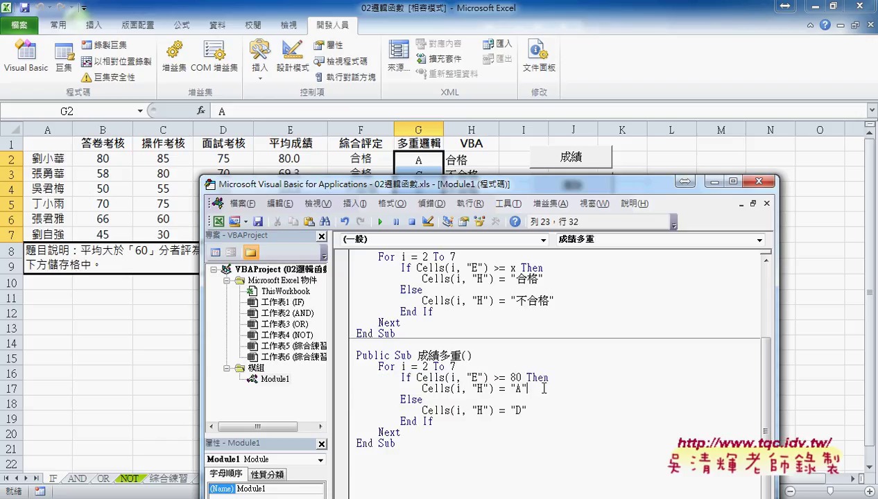
pyautogui.press('Return')
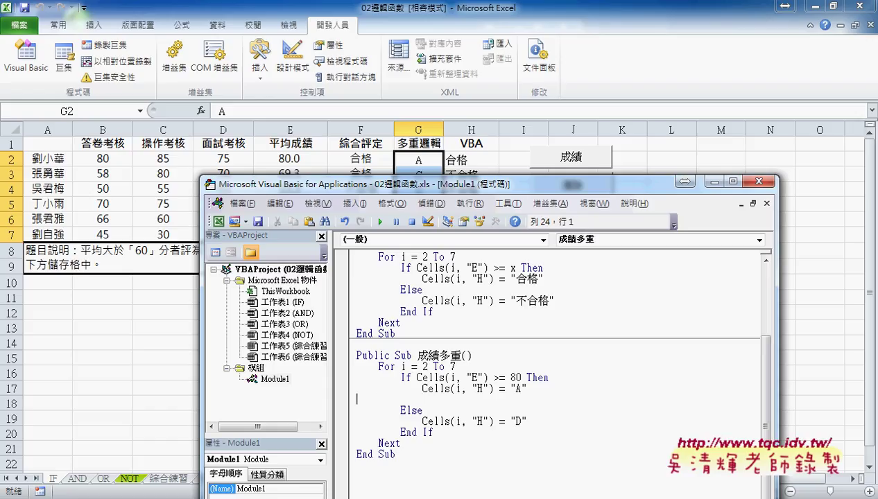
pyautogui.write('If Cells(i, "E") >= 80 Then             Cells(i, "H") = "A"')
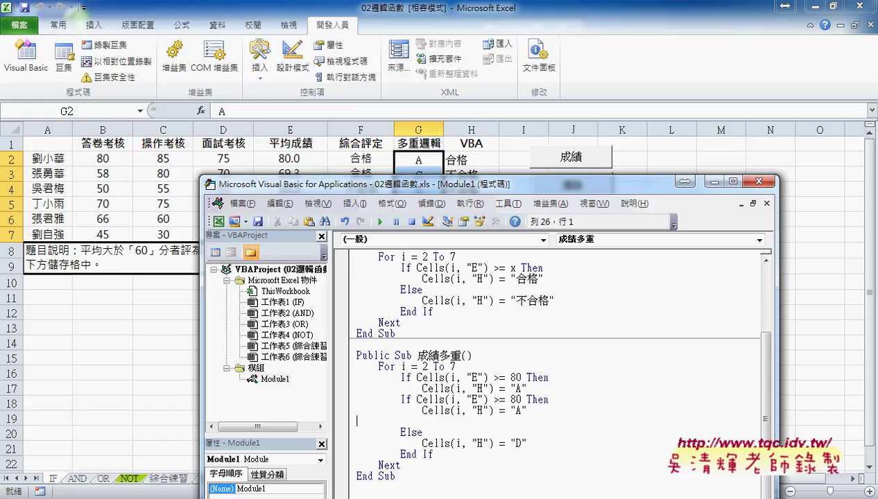
pyautogui.press('Delete')
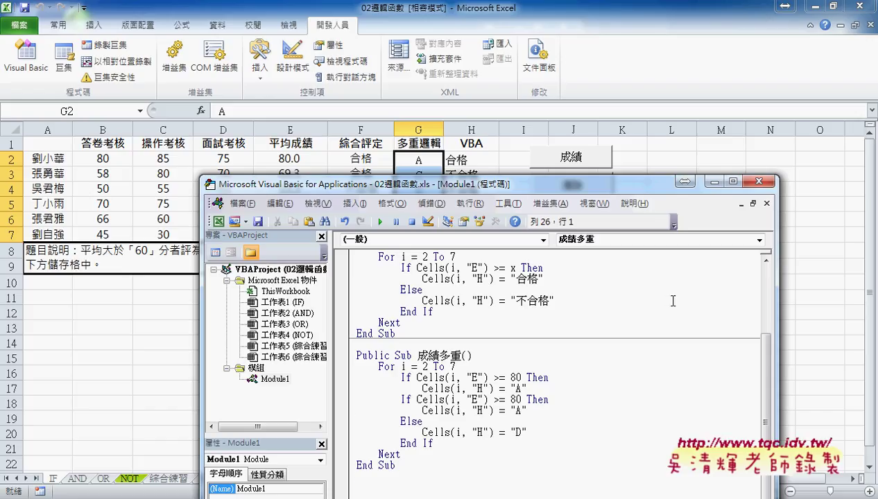
pyautogui.doubleClick(519, 410)
pyautogui.write('B')
pyautogui.moveTo(511, 400); pyautogui.dragTo(516, 400)
pyautogui.write('7')
pyautogui.click(402, 400)
pyautogui.write('u')
pyautogui.write('esl')
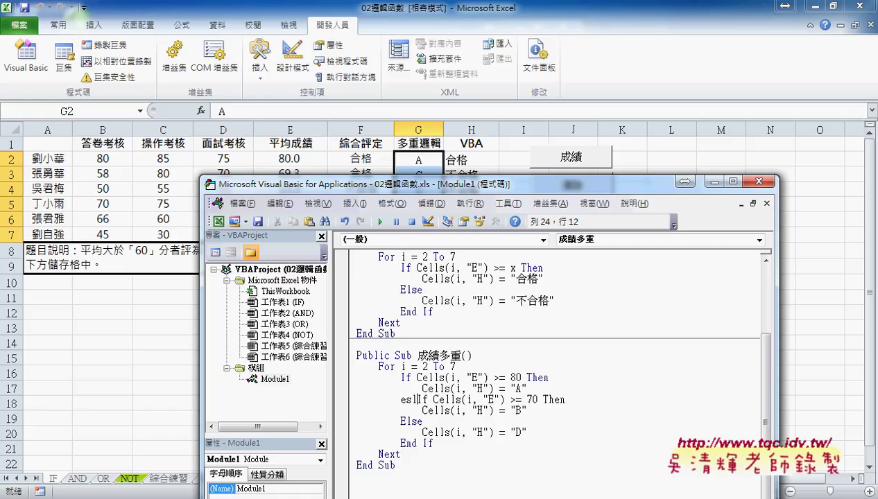
pyautogui.write('e')
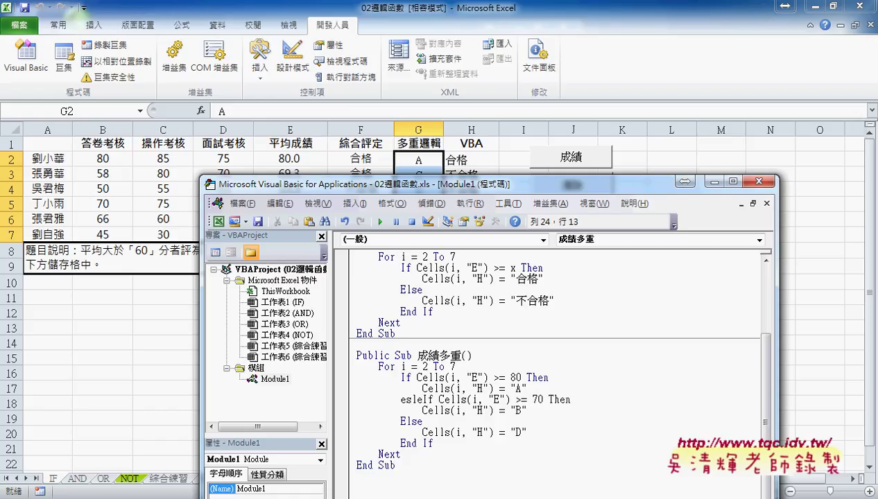
# Dismiss the compile error and correct esleIf to elseIf in the 70 branch.
pyautogui.click(539, 413)
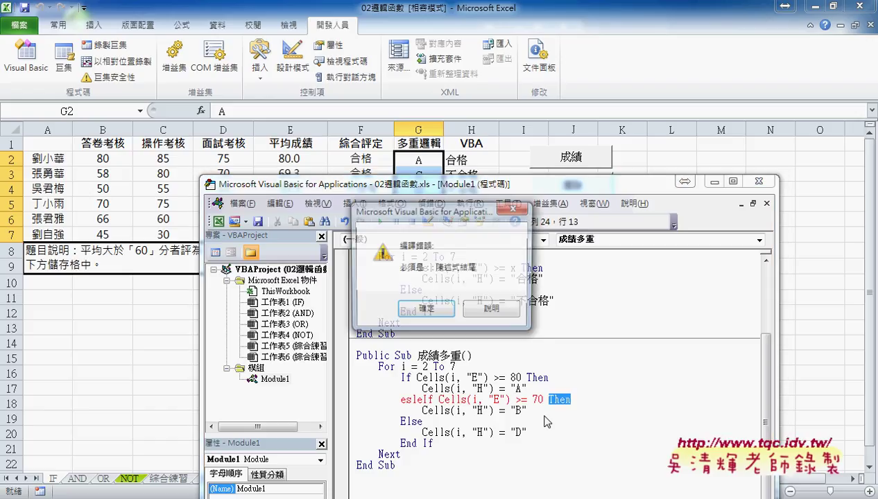
pyautogui.click(427, 312)
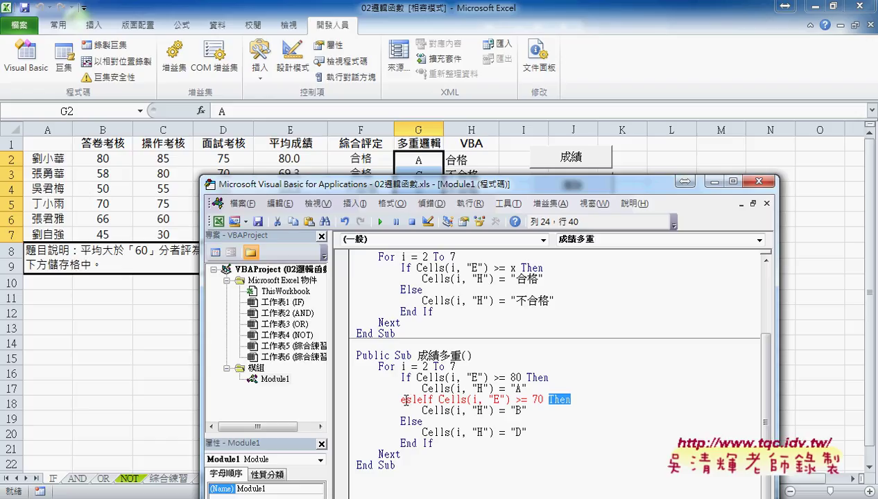
pyautogui.moveTo(407, 400); pyautogui.dragTo(412, 400)
pyautogui.press('Delete')
pyautogui.press('Right')
pyautogui.write('s')
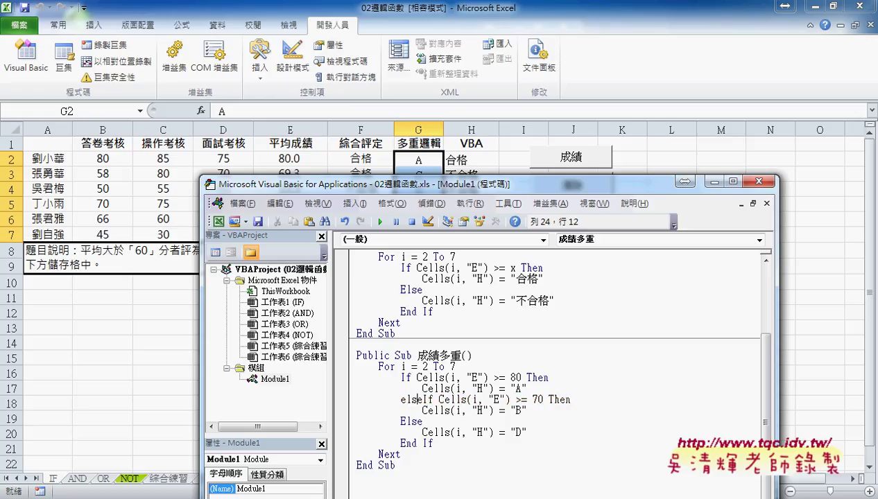